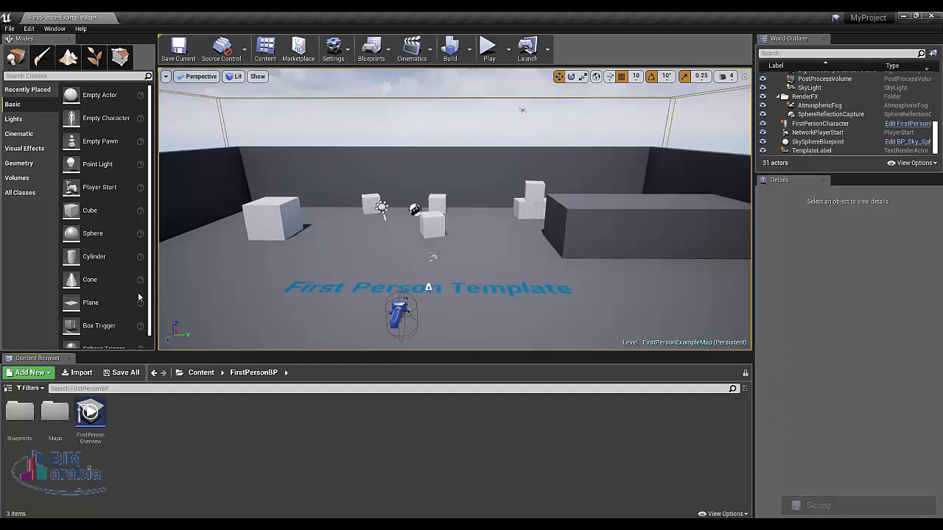
Step: Show the Sources folder tree, browse Blueprints and Content, then return to FirstPersonBP
click(8, 388)
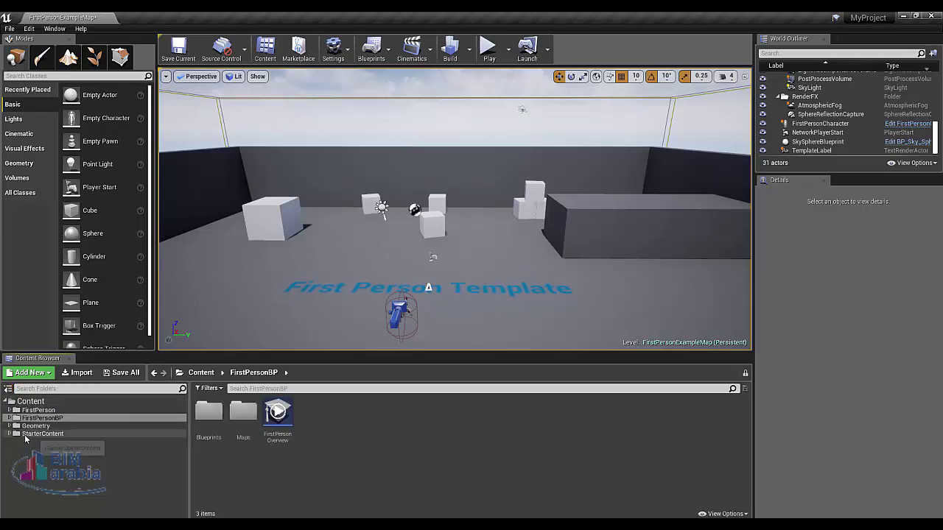
double_click(209, 413)
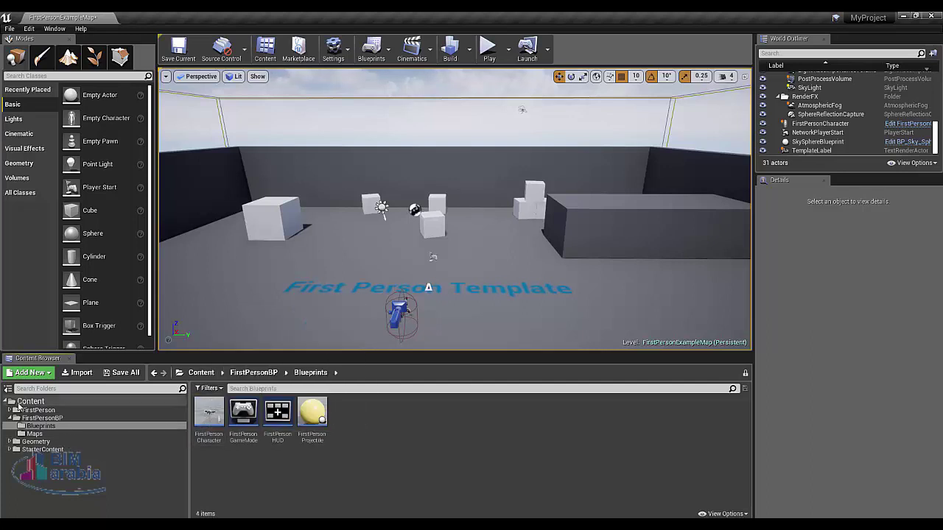
click(15, 402)
click(6, 402)
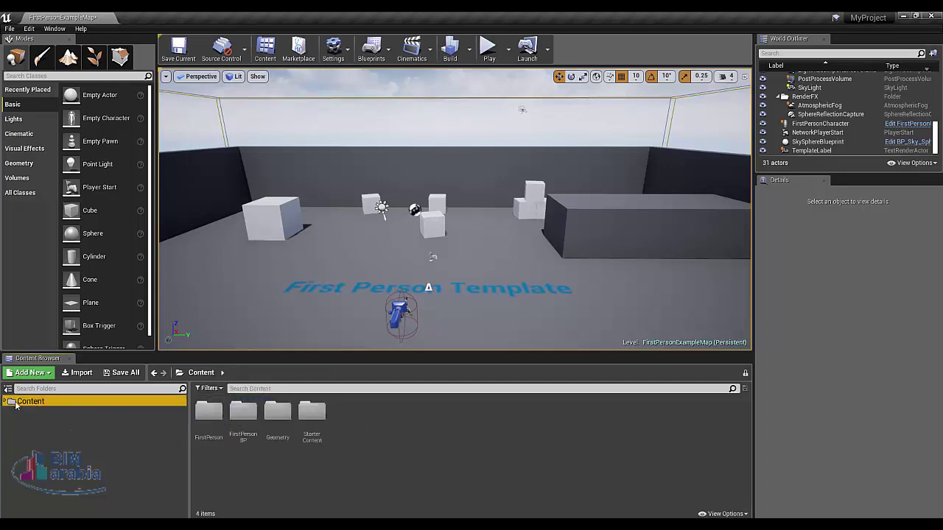
click(153, 374)
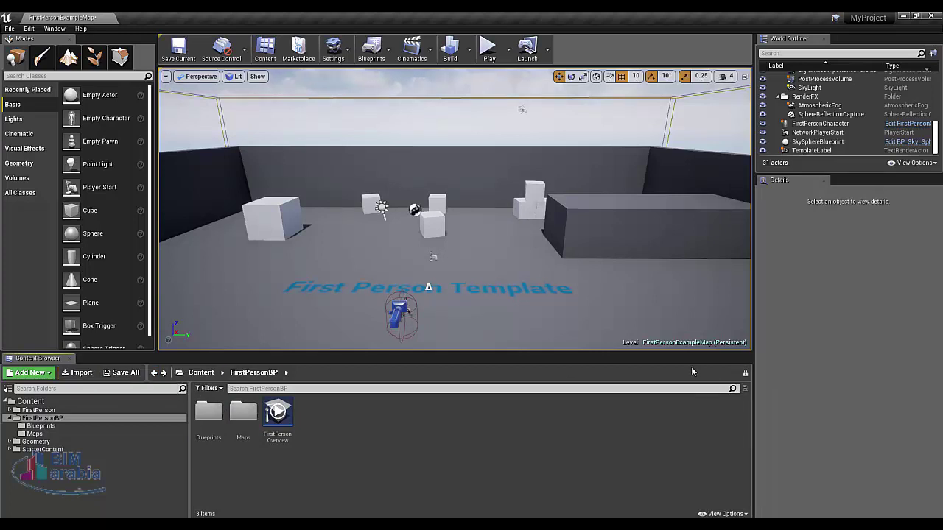
Step: Create a new material asset in FirstPersonBP, keeping the default name NewMaterial
right_click(337, 428)
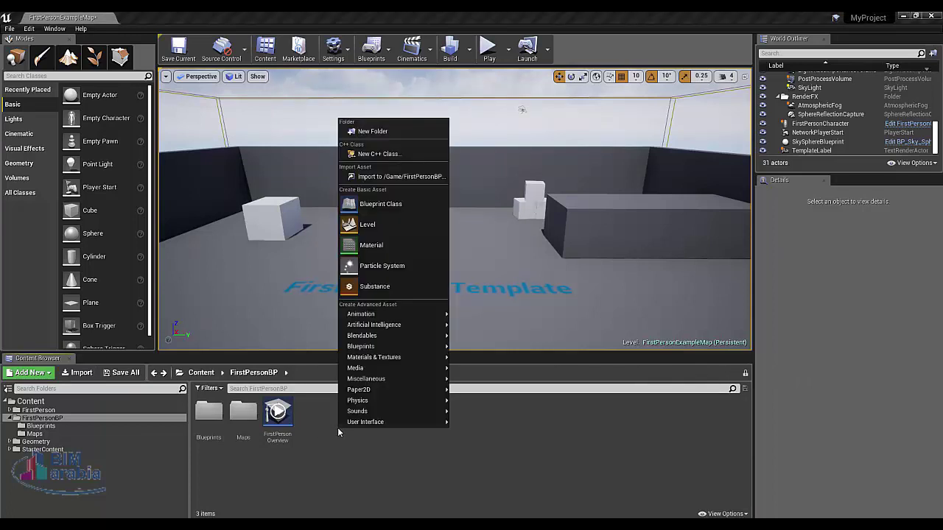
click(407, 250)
key(Return)
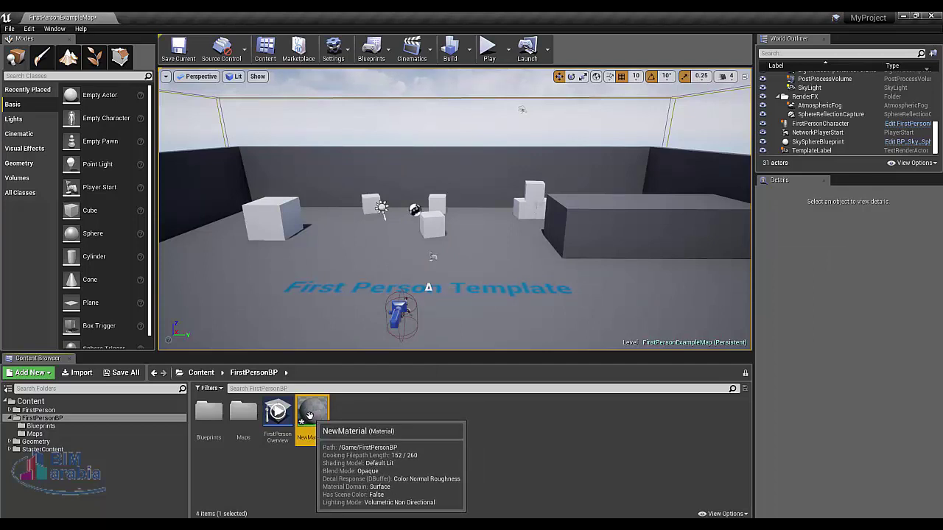
Step: Apply NewMaterial to the left cube in the level and bring the camera closer
drag(315, 414, 273, 221)
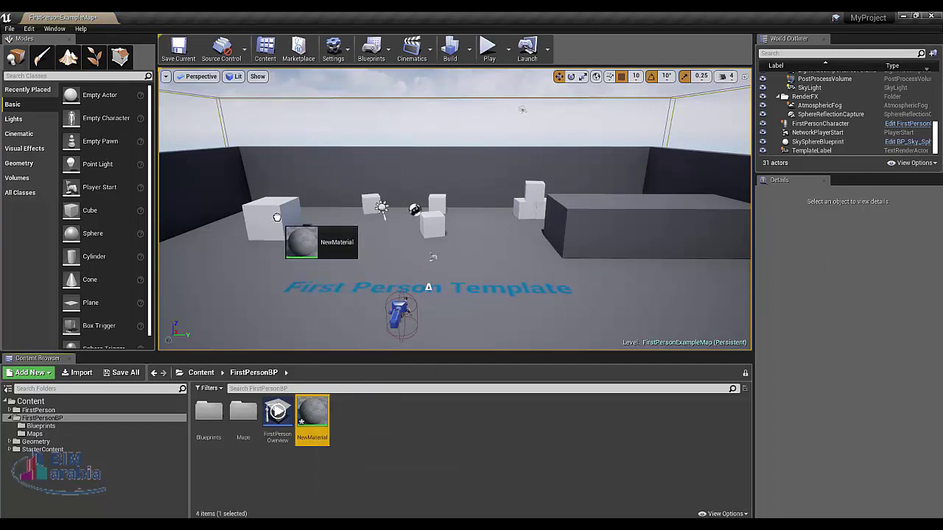
drag(238, 192, 221, 158)
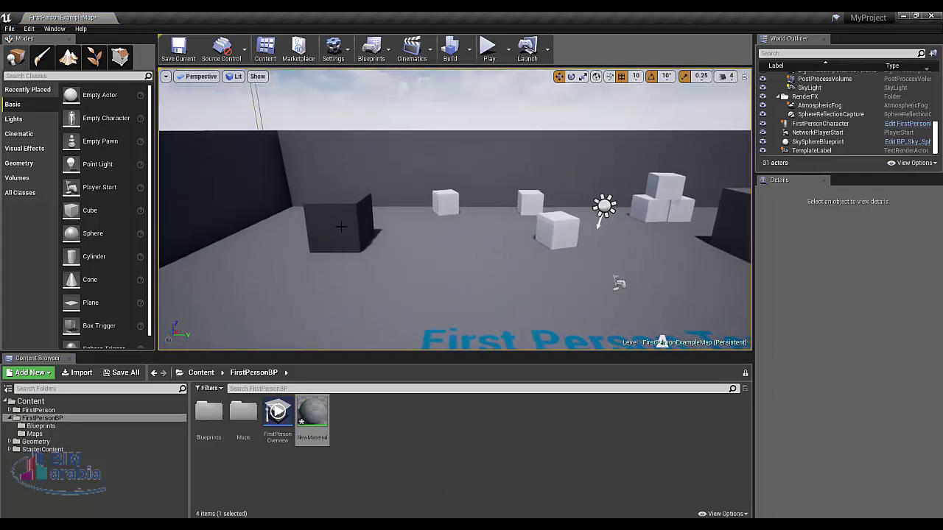
scroll(275, 226, up, 5)
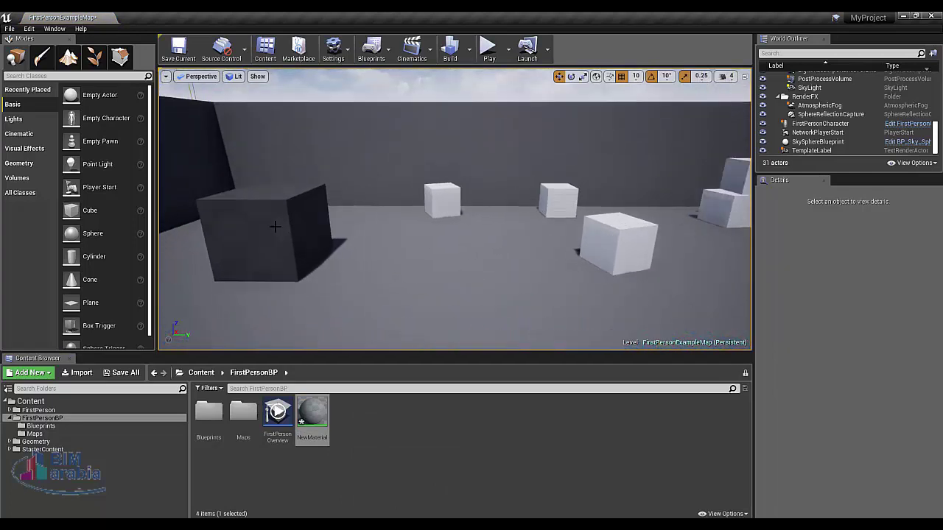
Step: Open NewMaterial in the Material Editor and browse the Constants node types in the Palette
double_click(321, 404)
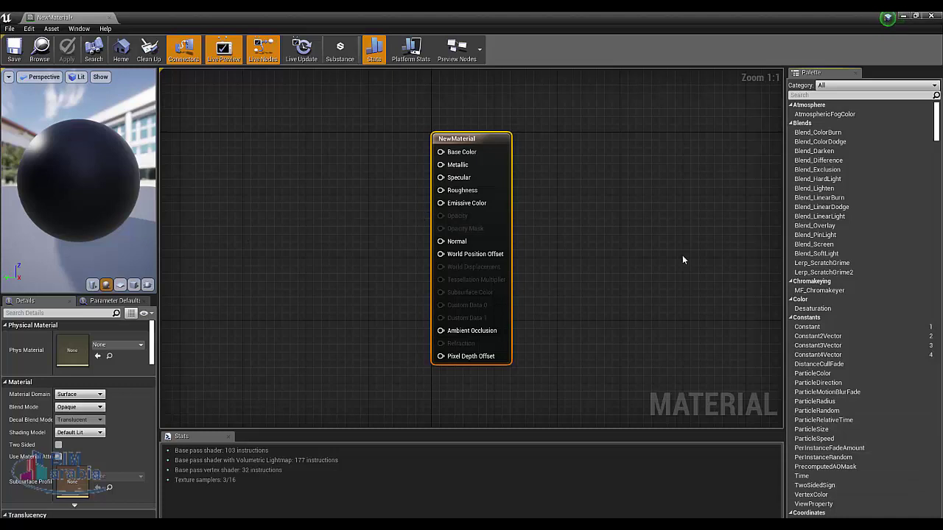
click(821, 326)
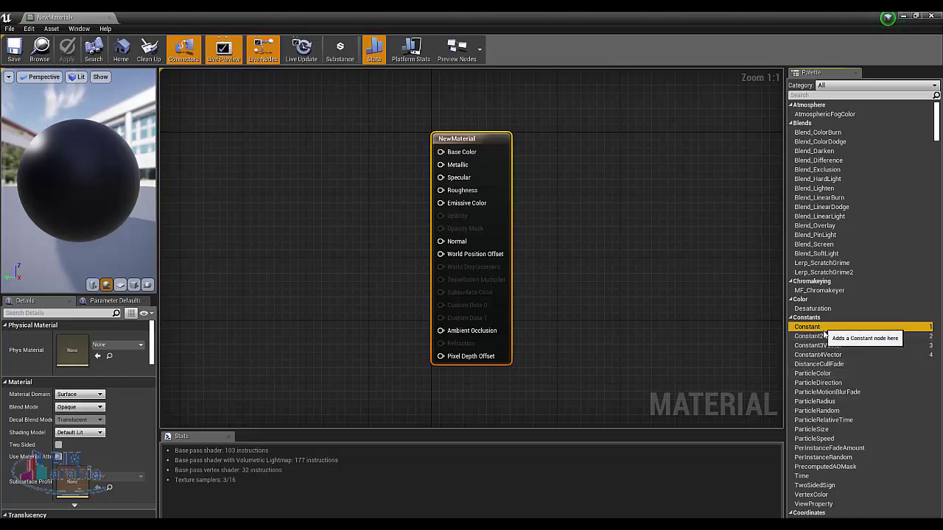
Step: Add a Constant3Vector node and set its colour to purple (0.0836, 0, 0.823)
click(834, 346)
mouse_move(834, 346)
mouse_down()
mouse_move(314, 172)
mouse_move(300, 124)
mouse_up()
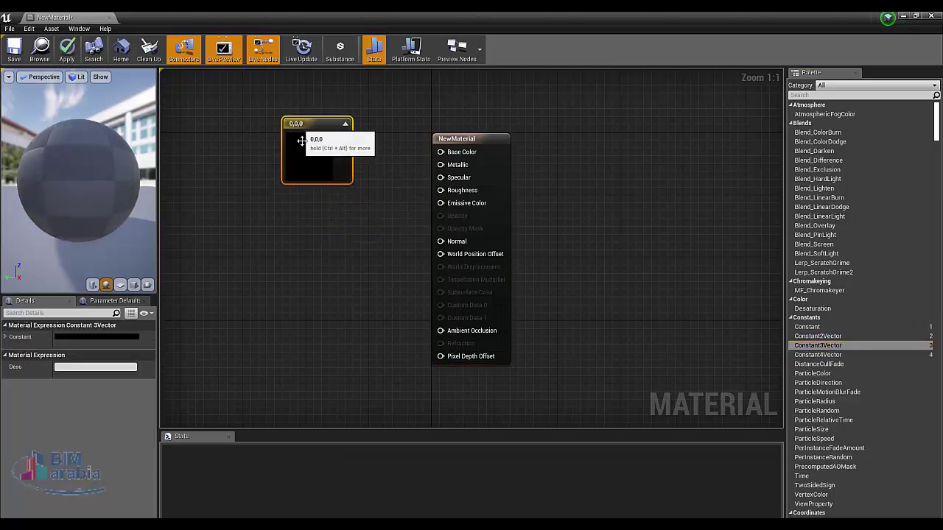
double_click(302, 146)
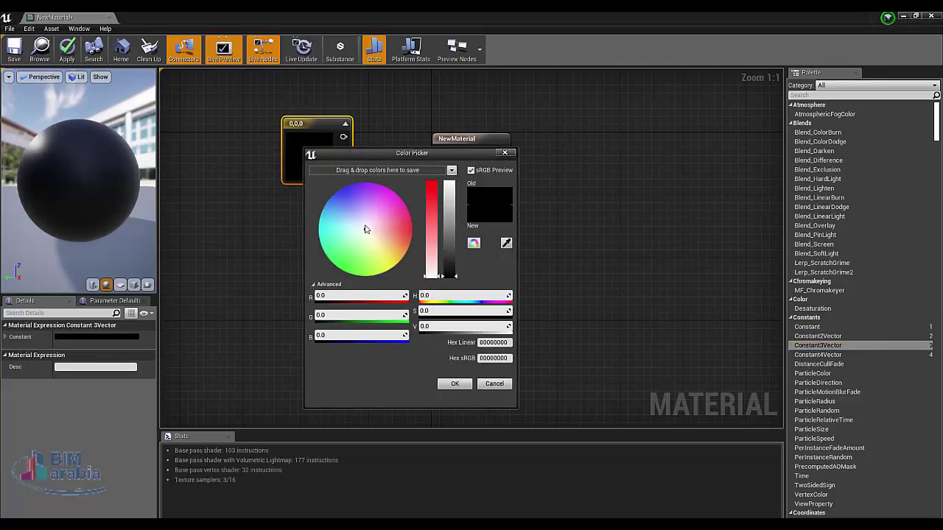
drag(365, 229, 346, 186)
drag(451, 275, 455, 199)
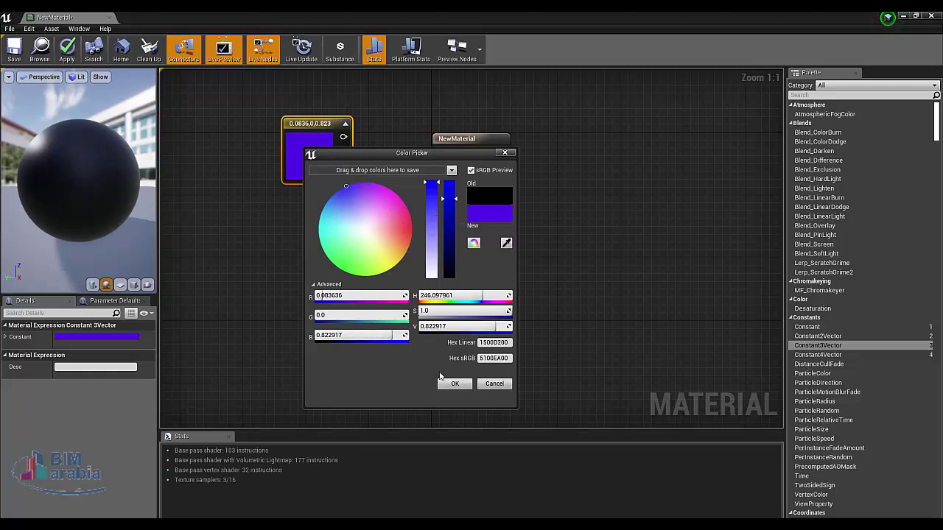
click(442, 380)
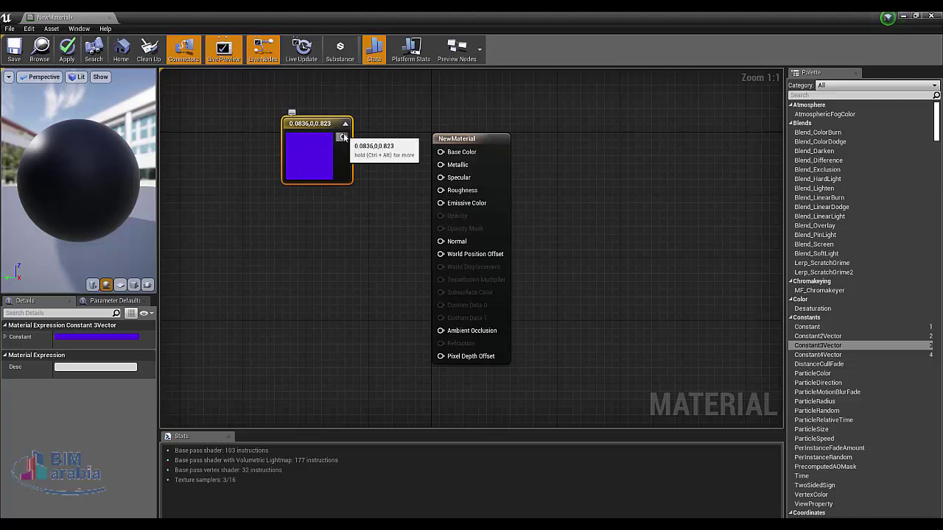
Step: Wire the purple colour into Base Color and apply the material to the level
drag(342, 137, 441, 151)
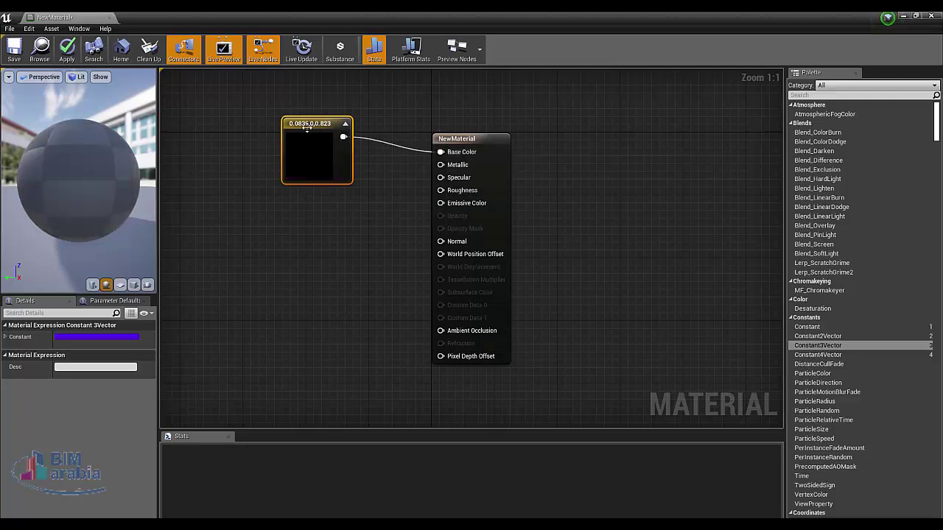
drag(311, 123, 311, 100)
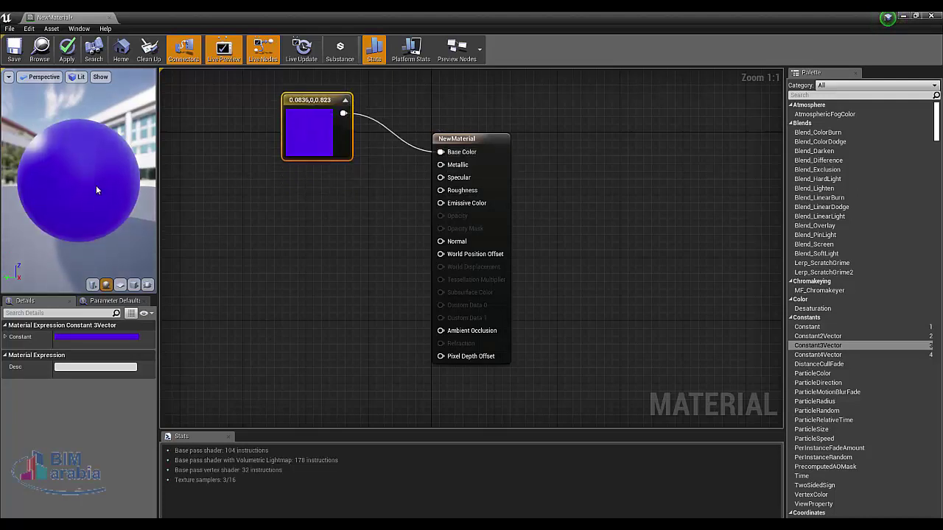
double_click(367, 23)
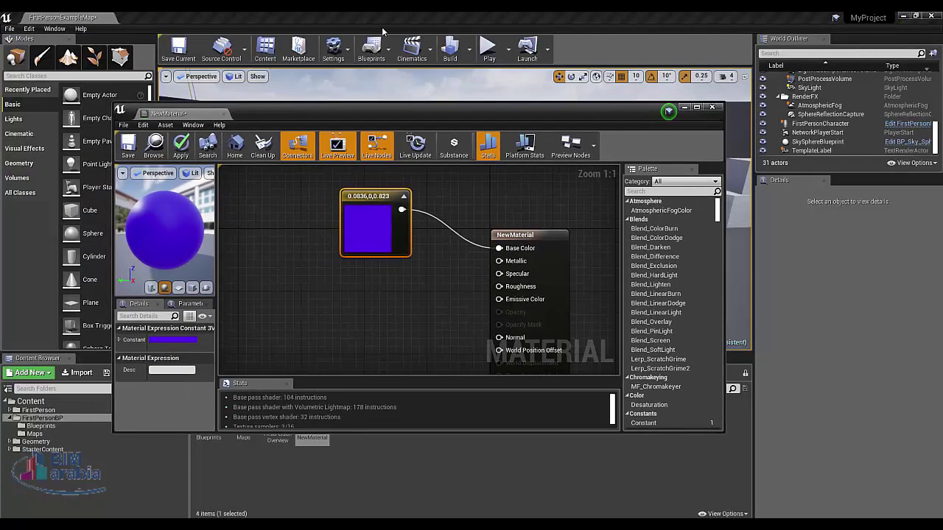
drag(283, 112, 551, 112)
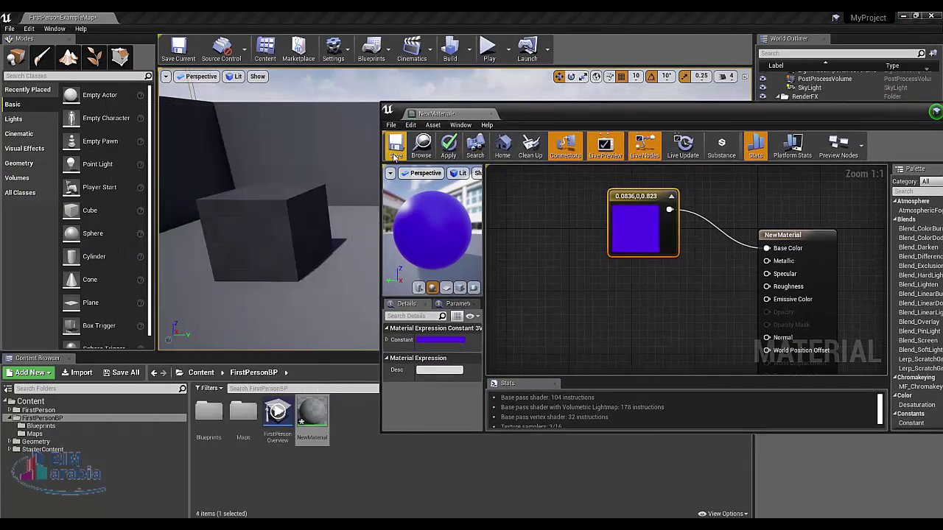
click(450, 151)
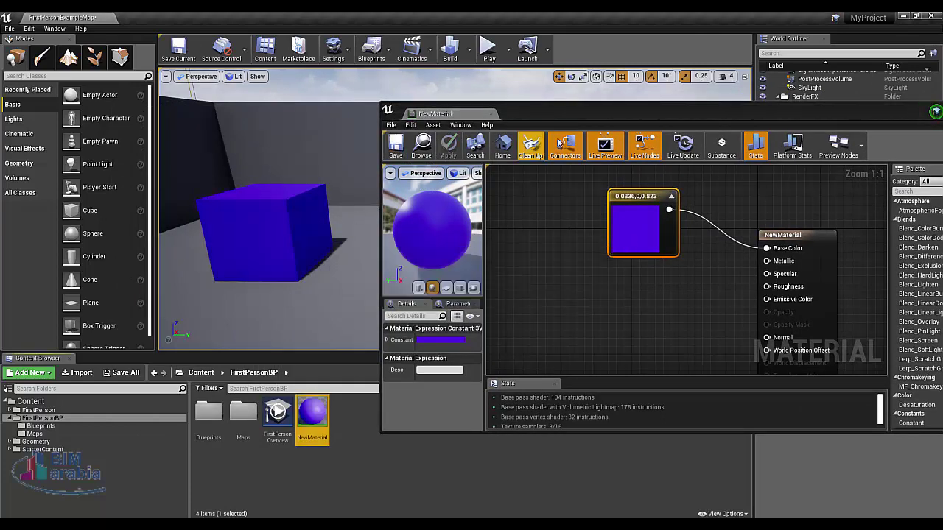
drag(570, 116, 486, 111)
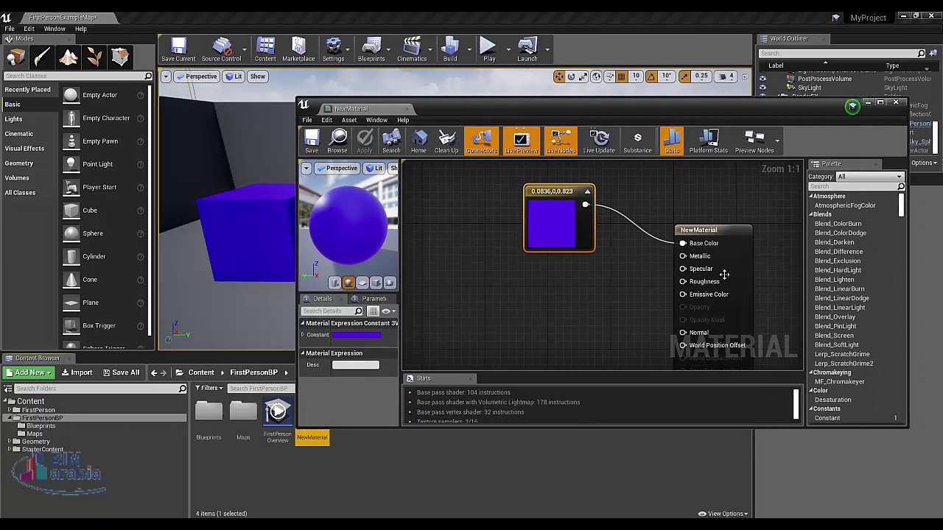
Step: Add a Constant node with value 1 and connect it to Metallic
scroll(851, 377, down, 2)
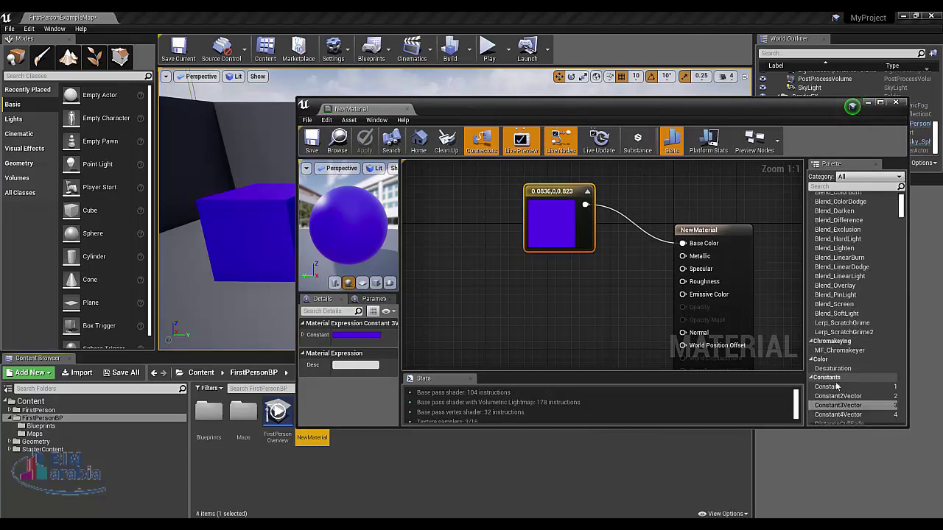
drag(836, 386, 556, 284)
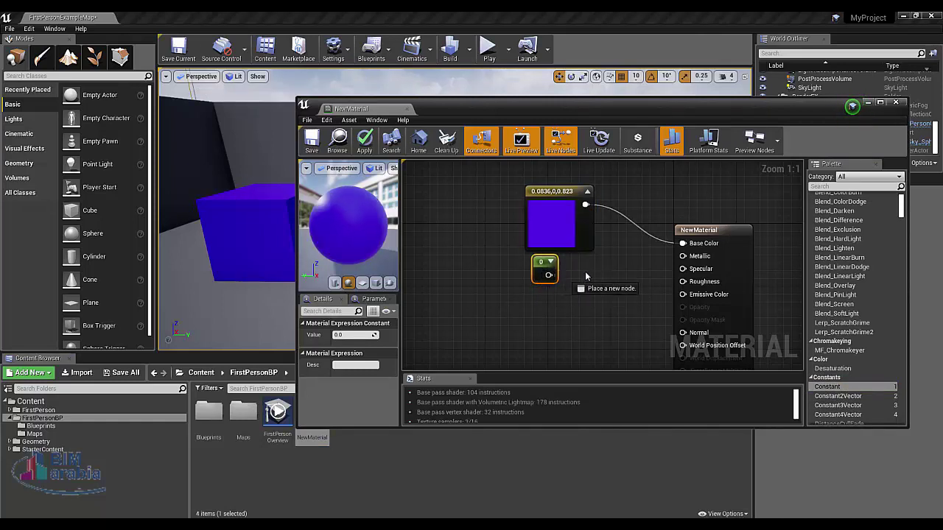
drag(547, 275, 683, 256)
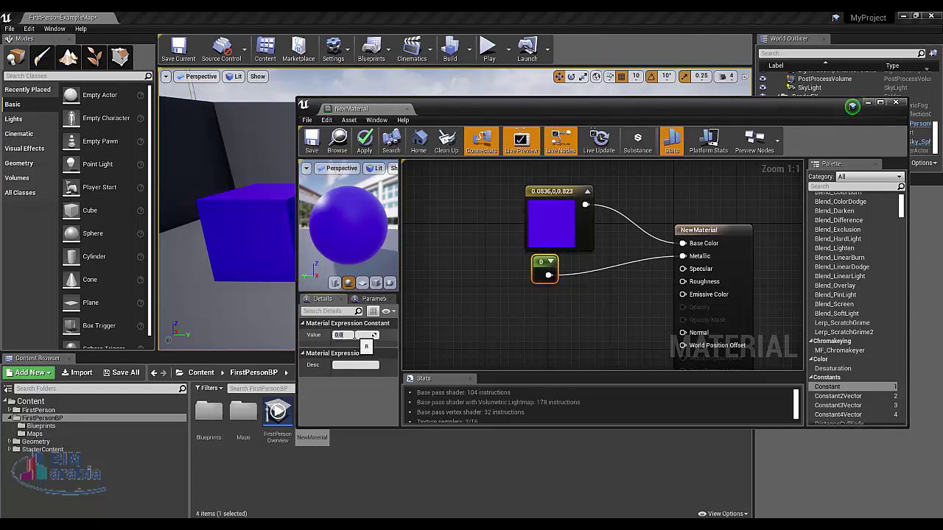
text(1)
key(Return)
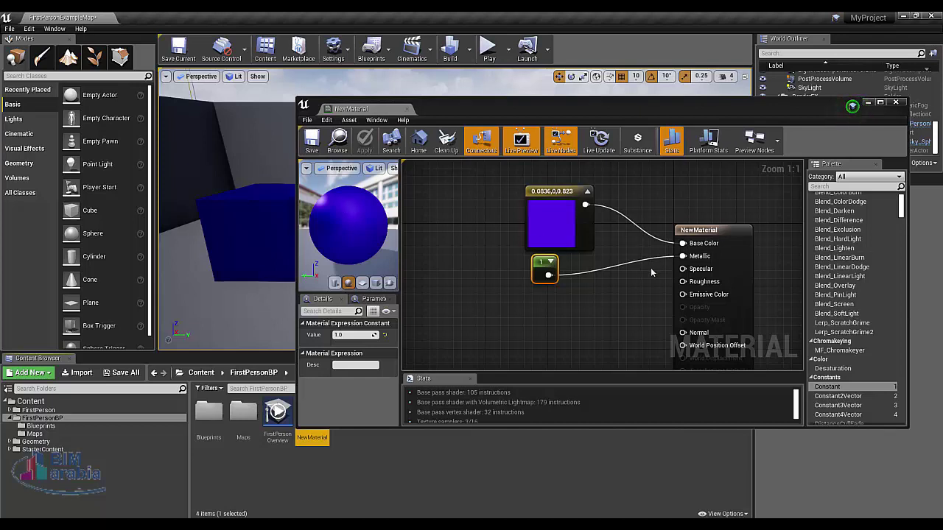
click(699, 260)
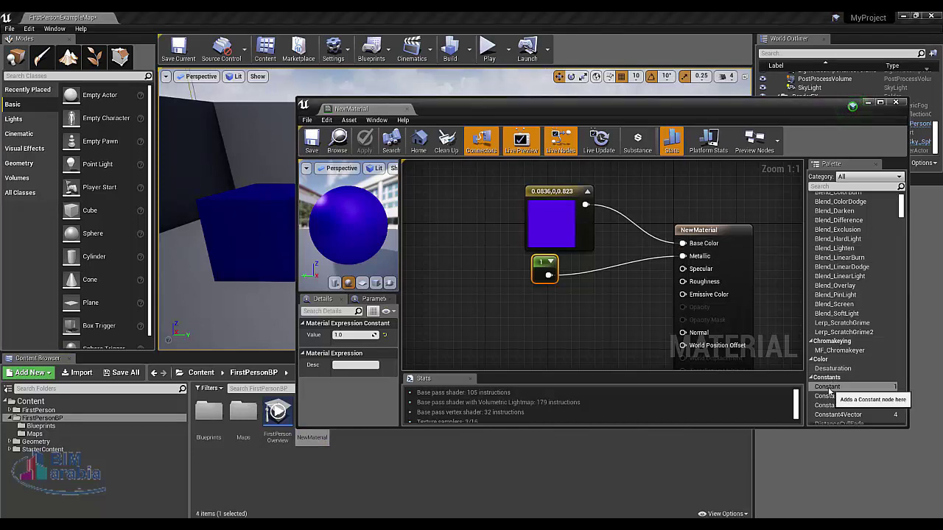
Step: Add a second Constant set to 0.5 for Specular and apply the changes
mouse_move(827, 387)
mouse_down()
mouse_move(562, 322)
mouse_move(658, 261)
mouse_move(683, 282)
mouse_up()
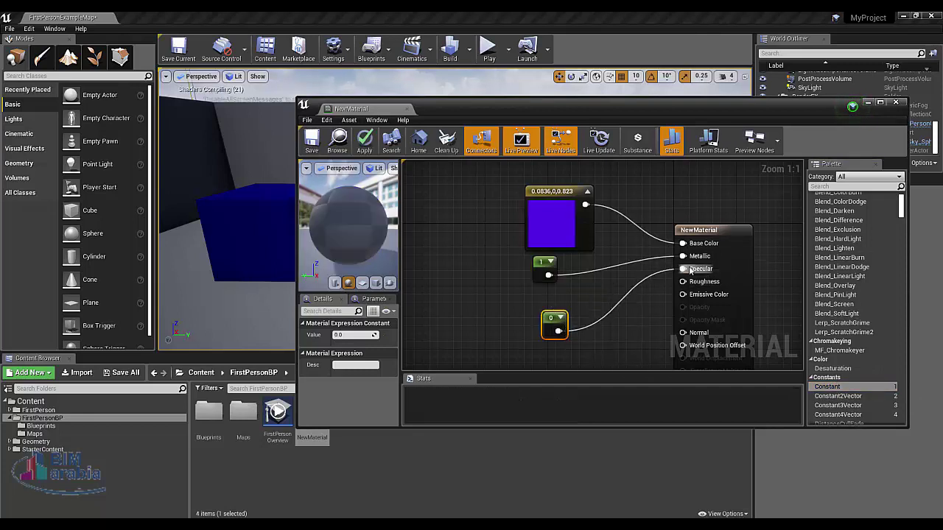
drag(555, 317, 498, 292)
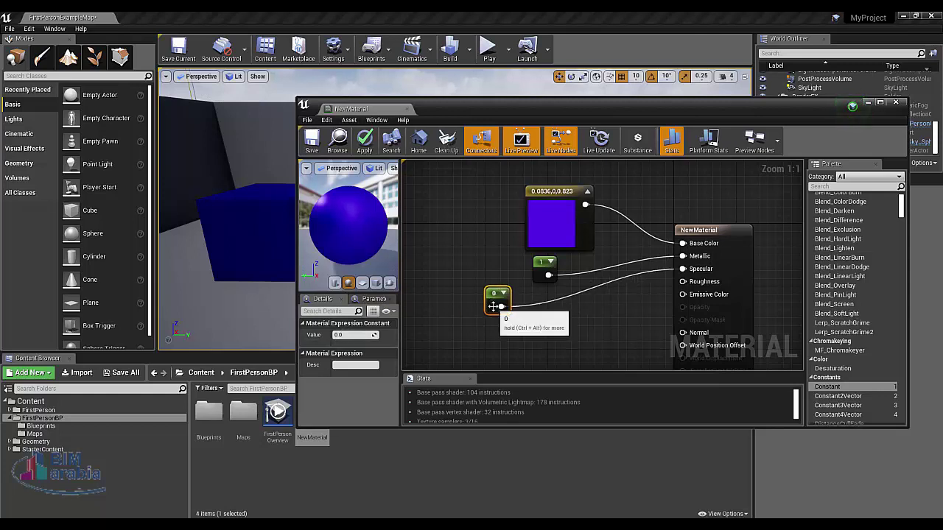
click(361, 334)
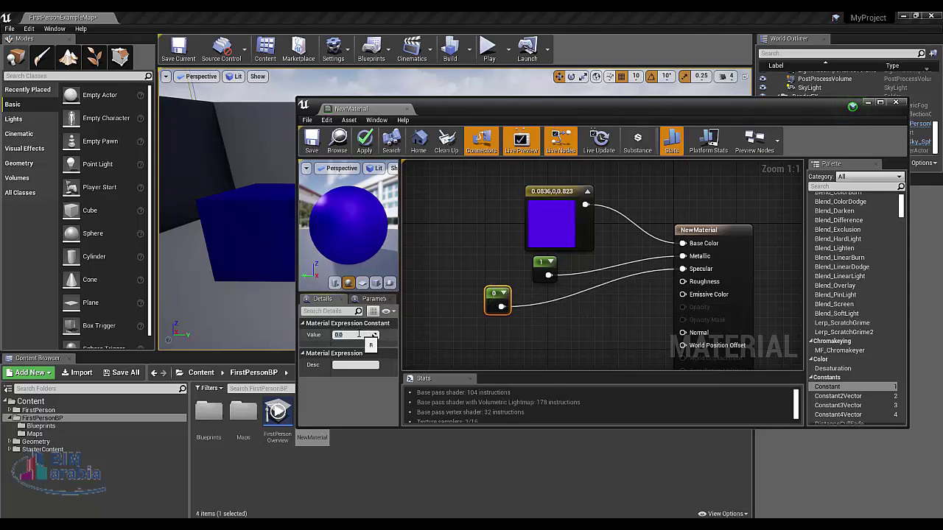
text(0.5)
key(Return)
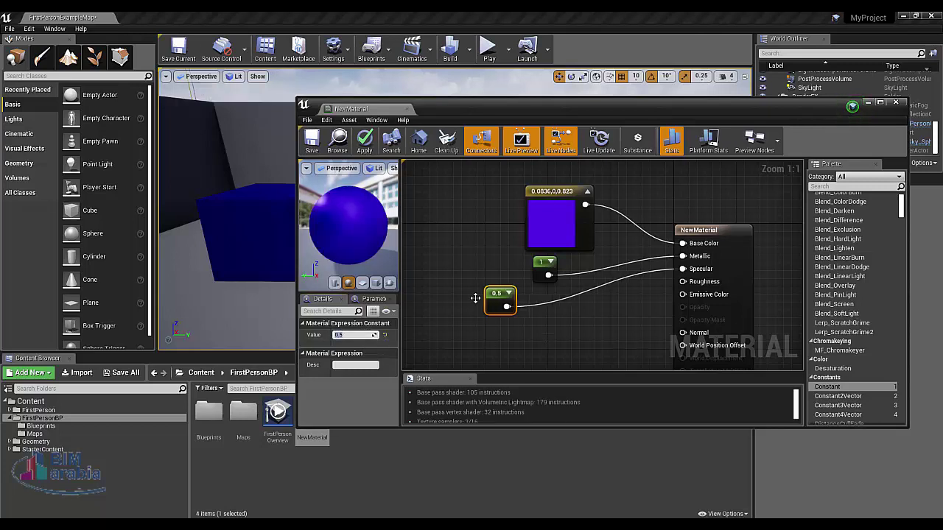
click(363, 147)
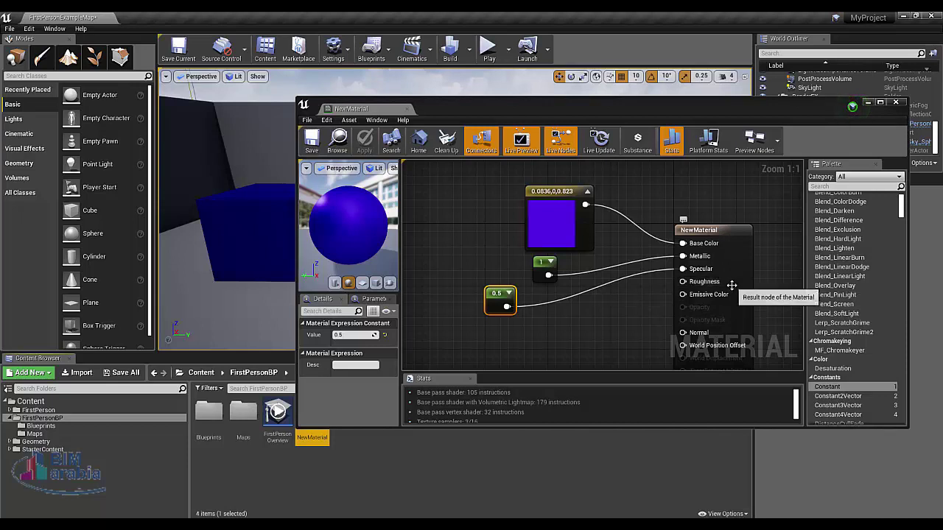
Step: Connect a constant of 1 to Roughness and change the Metallic constant from 1 to 0
mouse_move(827, 387)
mouse_down()
mouse_move(556, 332)
mouse_move(551, 322)
mouse_move(683, 282)
mouse_move(682, 294)
mouse_up()
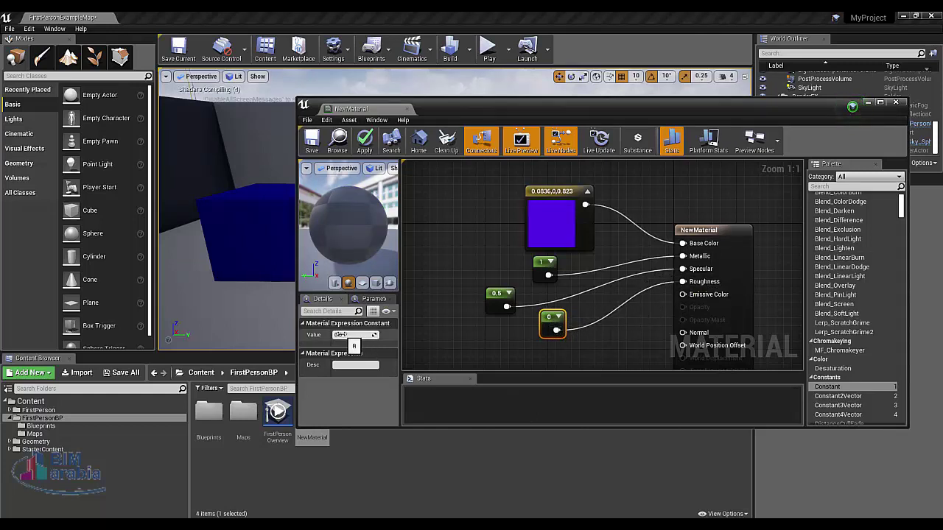
drag(340, 334, 347, 334)
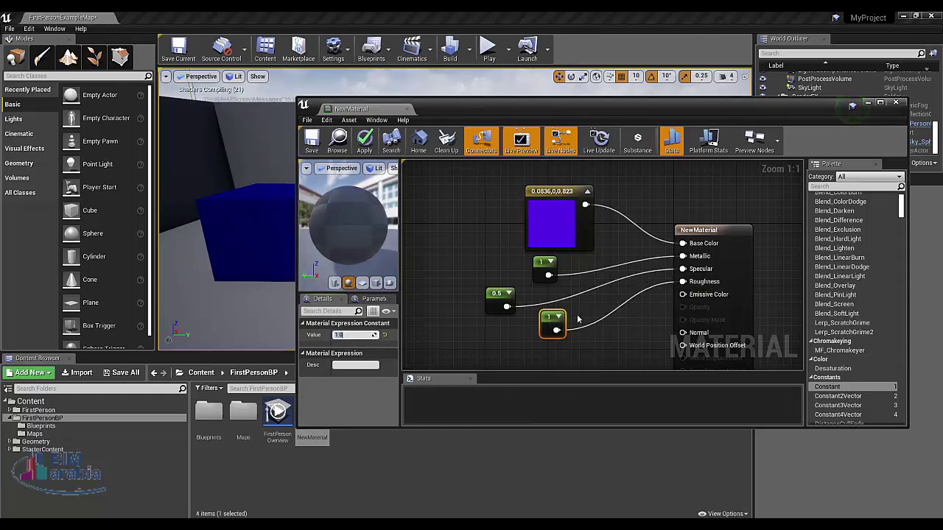
click(541, 263)
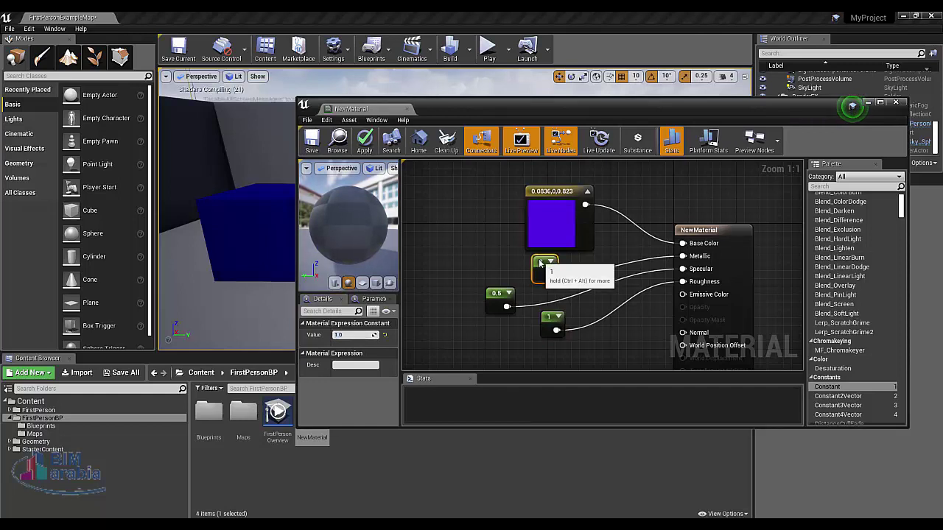
click(355, 335)
text(1)
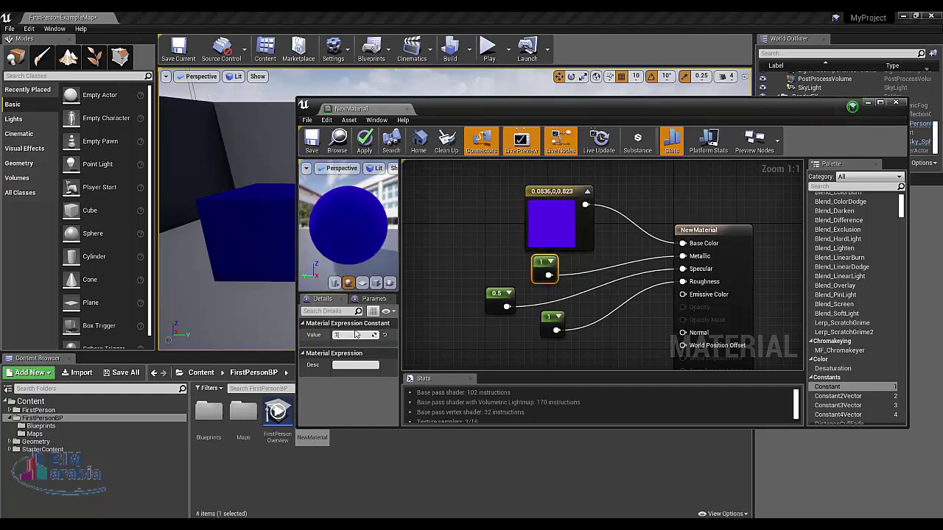
text(0)
key(Return)
drag(356, 334, 360, 335)
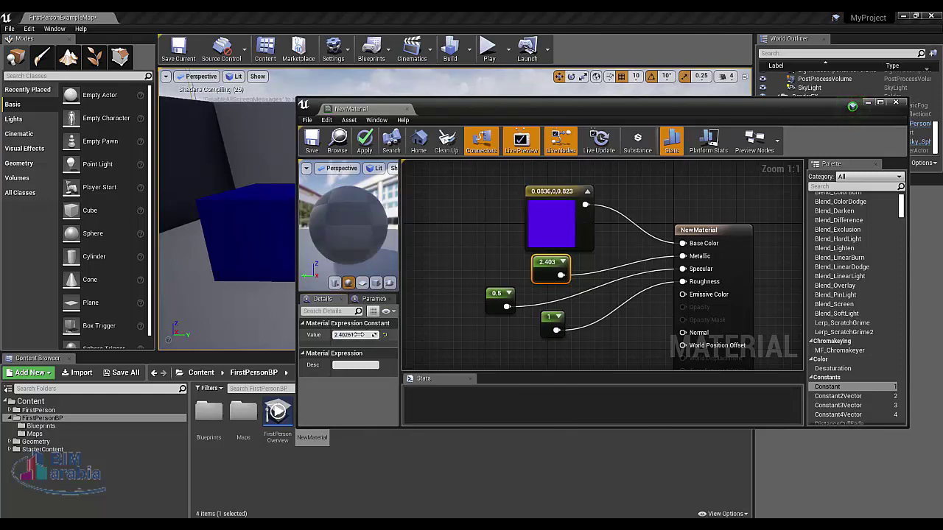
text(0)
key(Return)
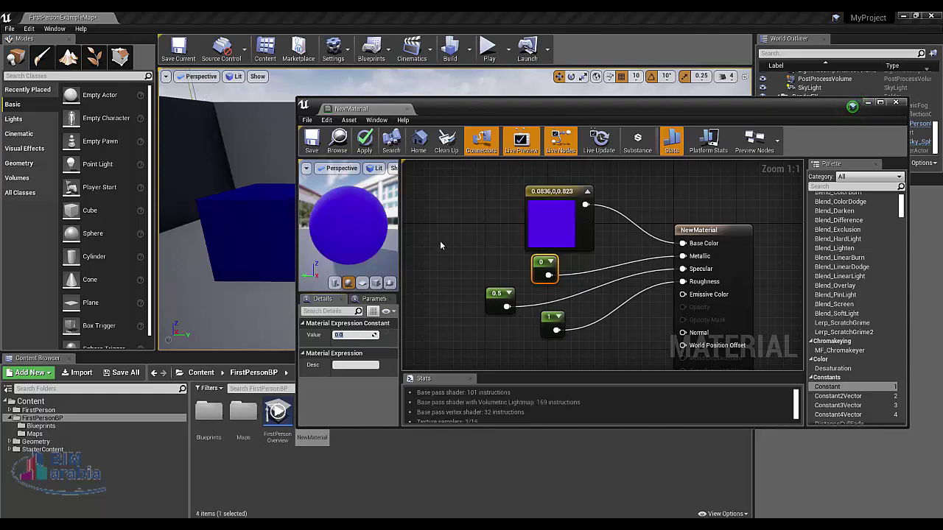
Step: Apply the finished material so the cube turns brighter purple, then zoom out to review the node graph
click(366, 143)
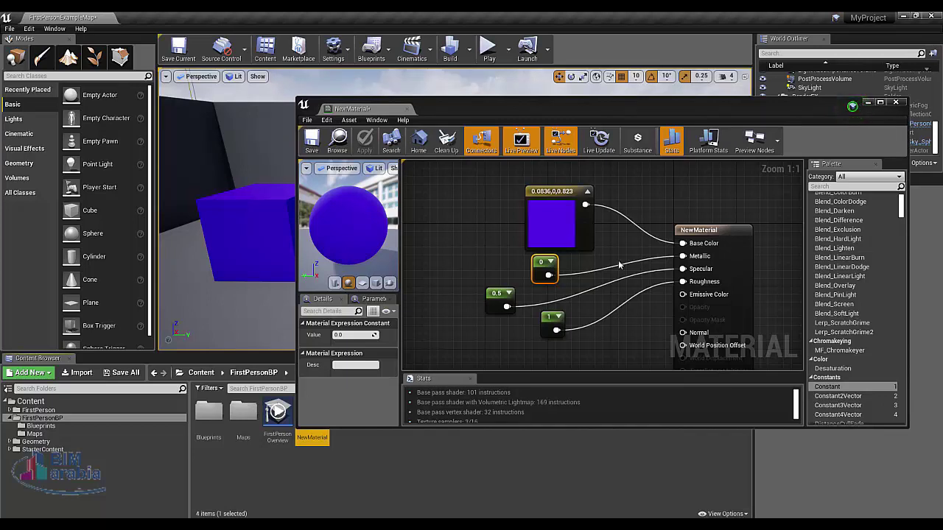
scroll(621, 263, down, 2)
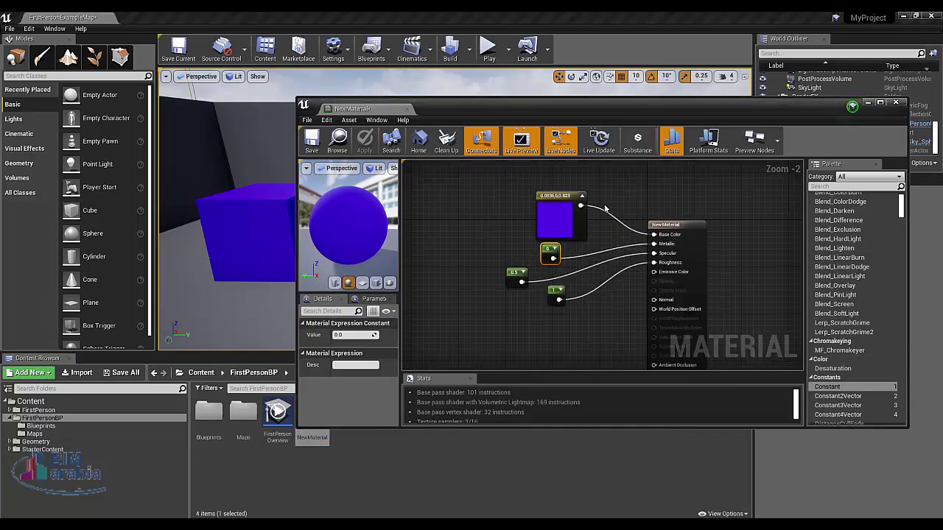
scroll(731, 304, down, 1)
scroll(755, 315, up, 3)
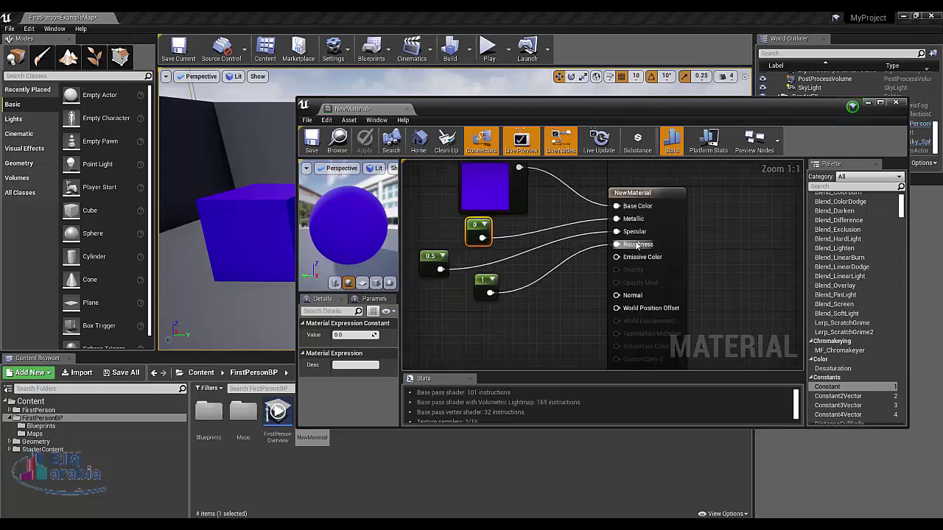
scroll(595, 321, down, 2)
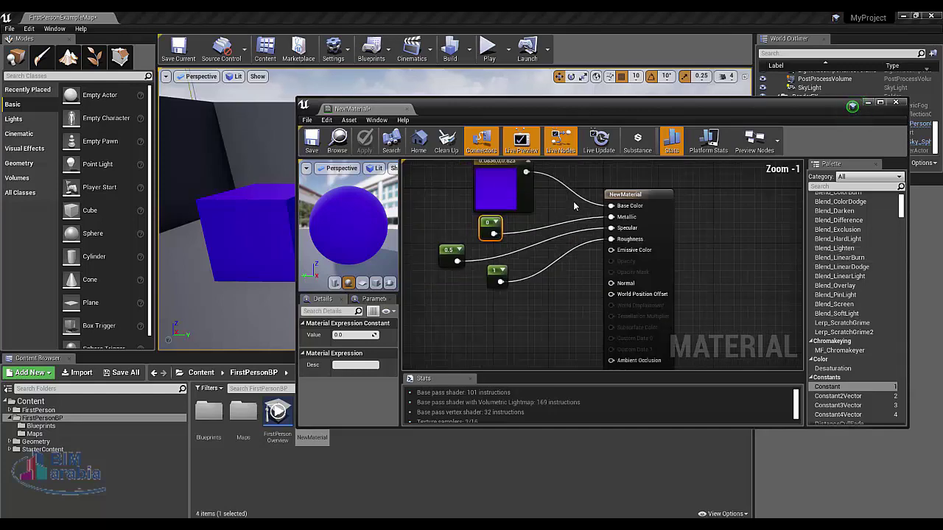
scroll(595, 321, down, 1)
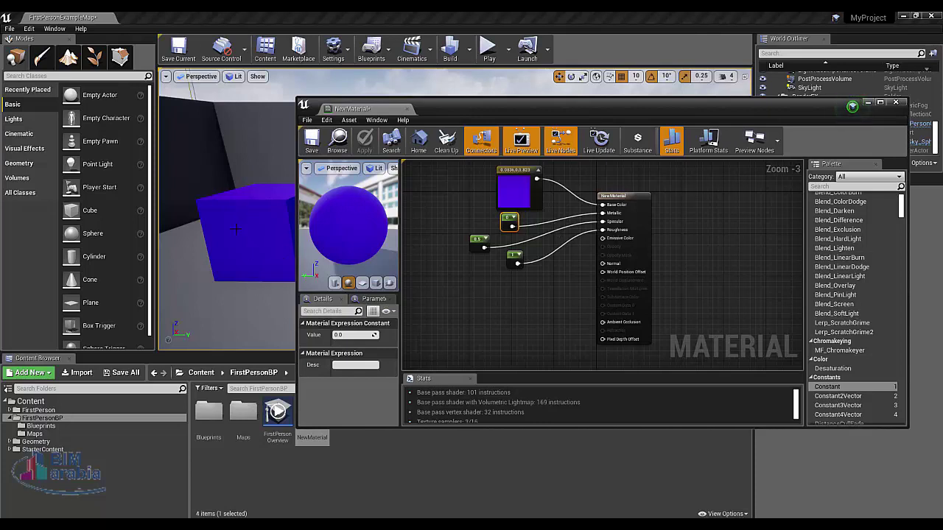